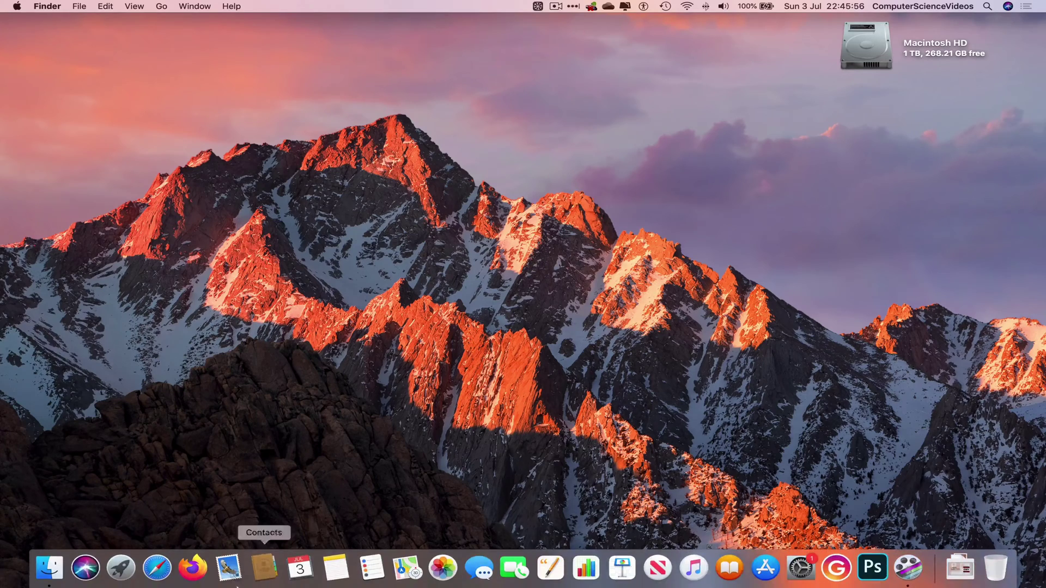
Launch Microsoft Word from Launchpad's Office folder and create a blank document
{"action": "left_click", "coordinate": [124, 582]}
{"action": "left_click", "coordinate": [404, 426]}
{"action": "left_click", "coordinate": [547, 294]}
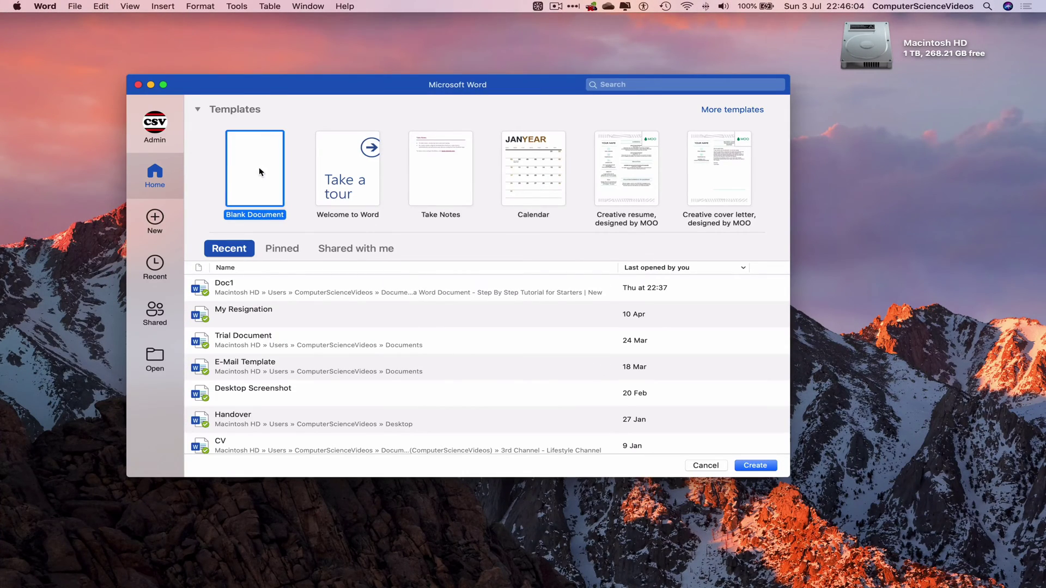
{"action": "mouse_move", "coordinate": [408, 446]}
{"action": "key", "text": "Return"}
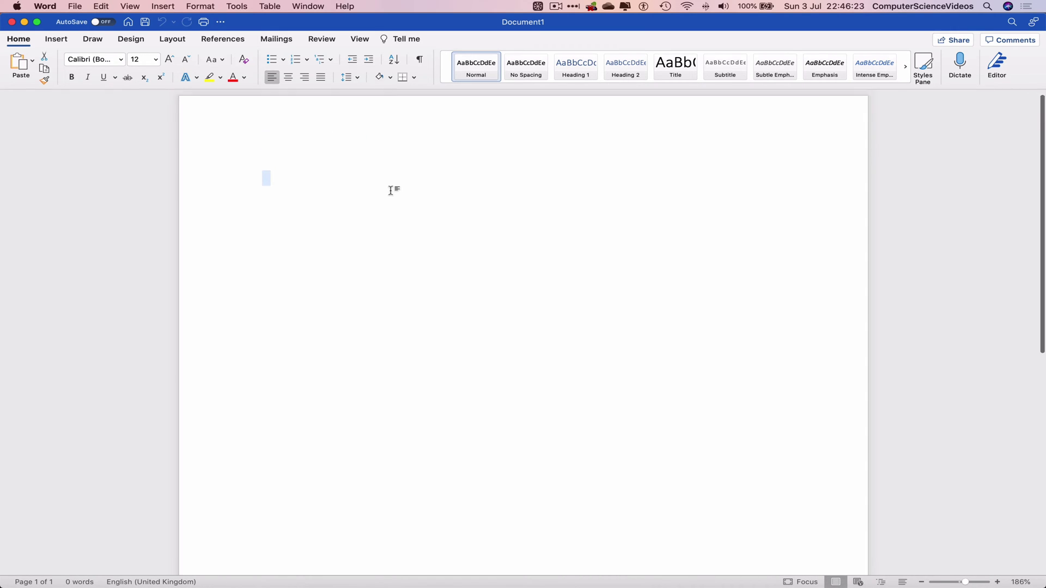
Type 'Hello World' in the new document, correcting the typo
{"action": "type", "text": "Hello Worls"}
{"action": "key", "text": "BackSpace"}
{"action": "type", "text": "d"}
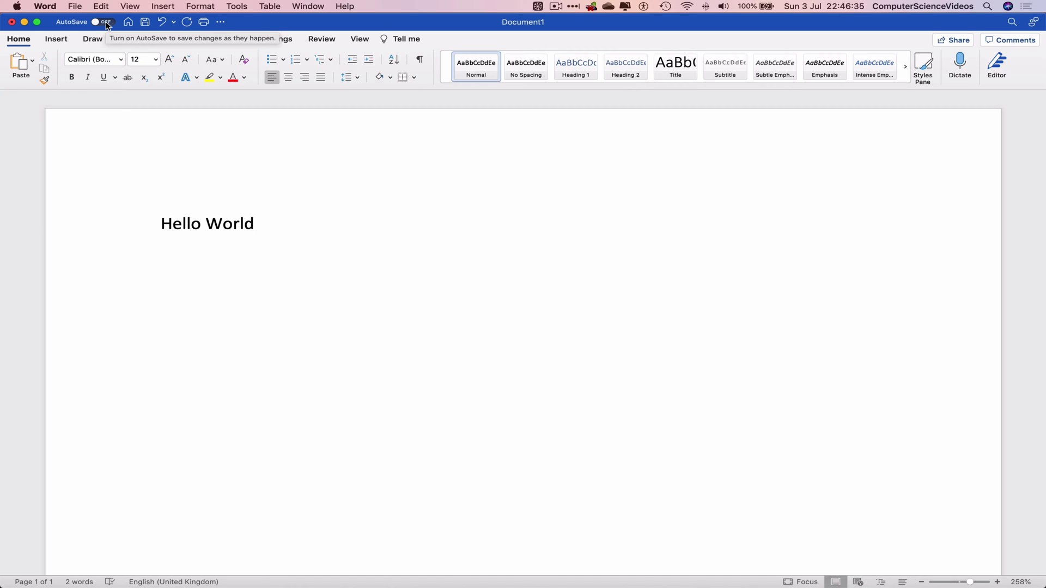
Turn on AutoSave, name the file 'Hello World', and browse other upload locations before cancelling
{"action": "left_click", "coordinate": [108, 25]}
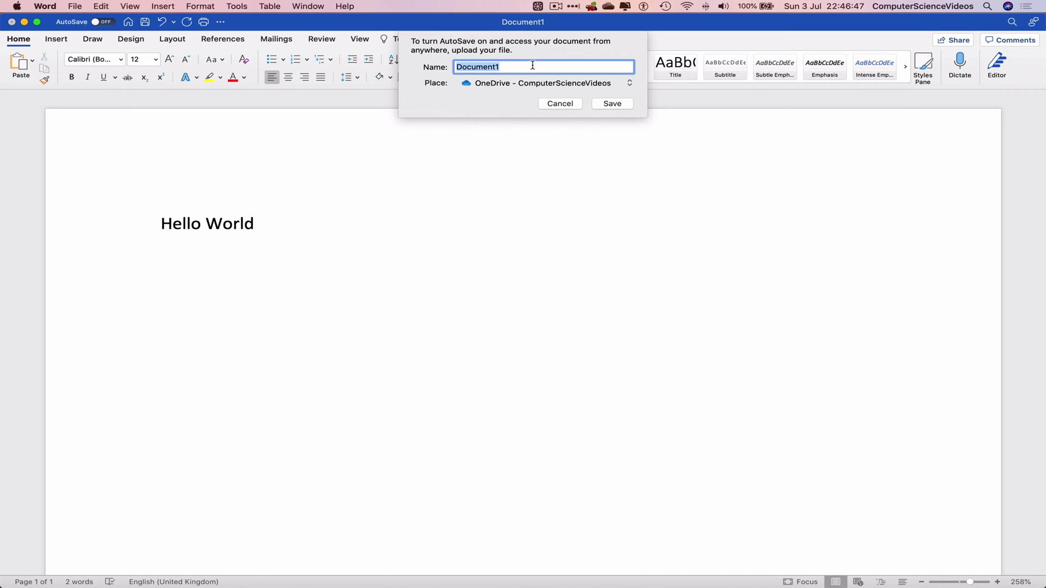
{"action": "type", "text": "Hello World"}
{"action": "left_click", "coordinate": [630, 85]}
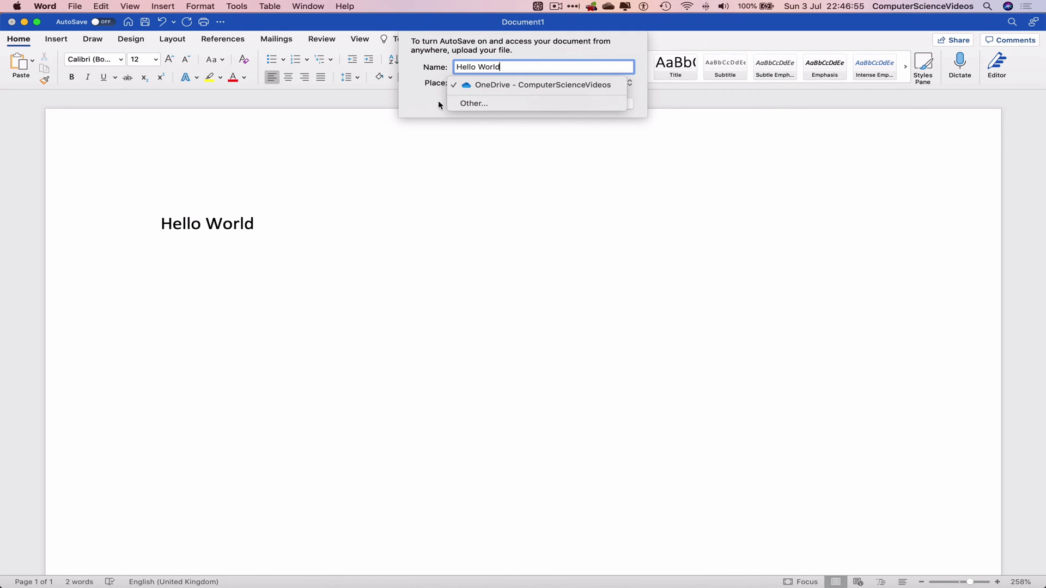
{"action": "left_click", "coordinate": [486, 103]}
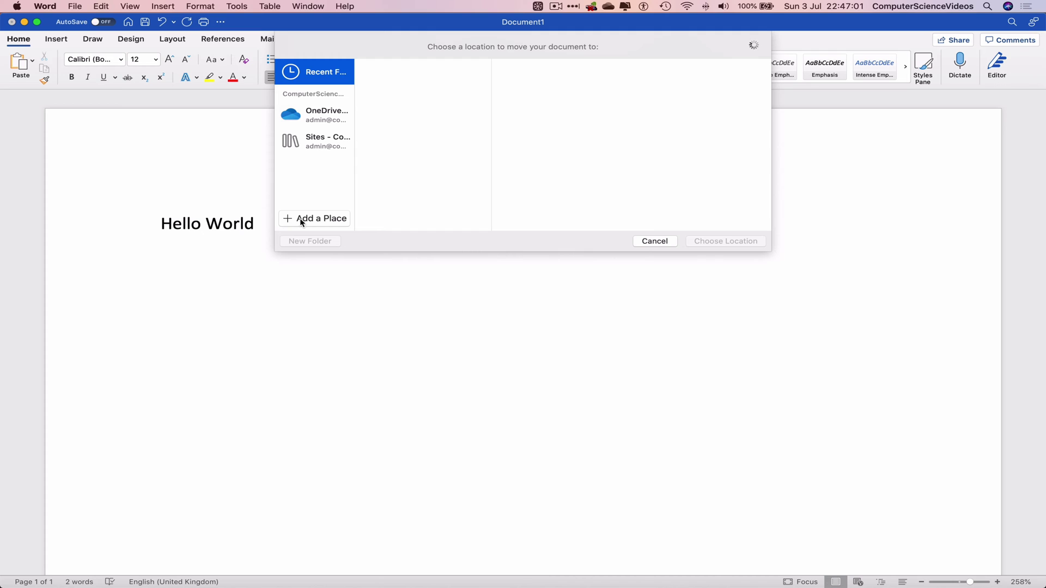
{"action": "left_click", "coordinate": [316, 216]}
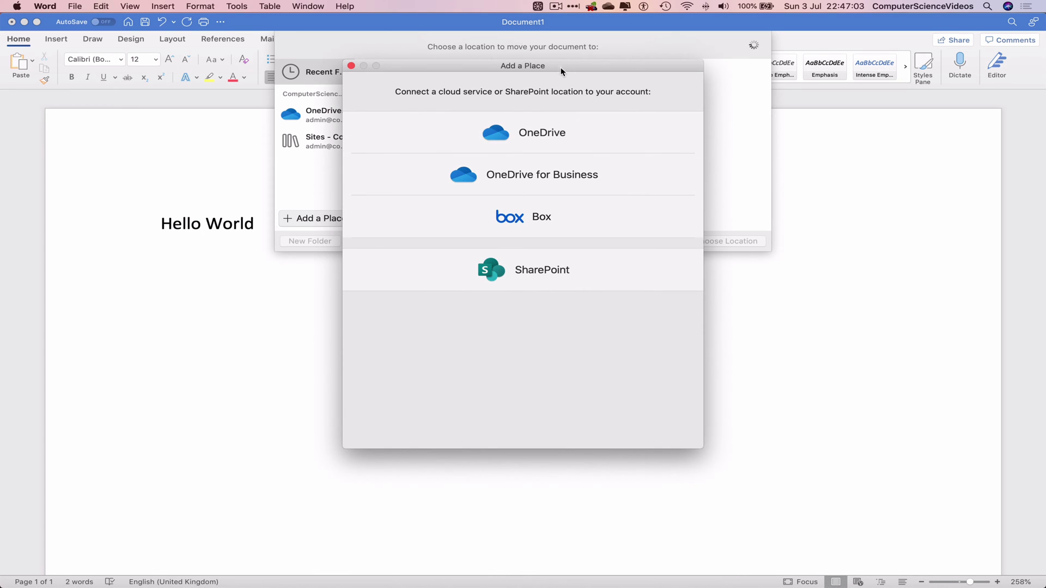
{"action": "left_click", "coordinate": [352, 66]}
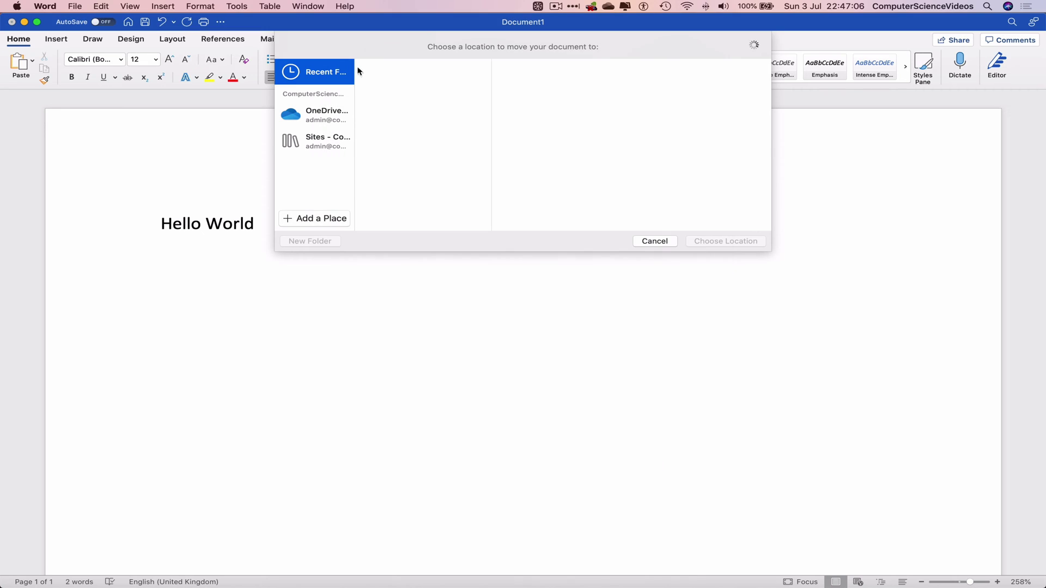
{"action": "left_click", "coordinate": [656, 244]}
Turn AutoSave on again and upload the document to OneDrive as 'Hello World'
{"action": "left_click", "coordinate": [113, 24]}
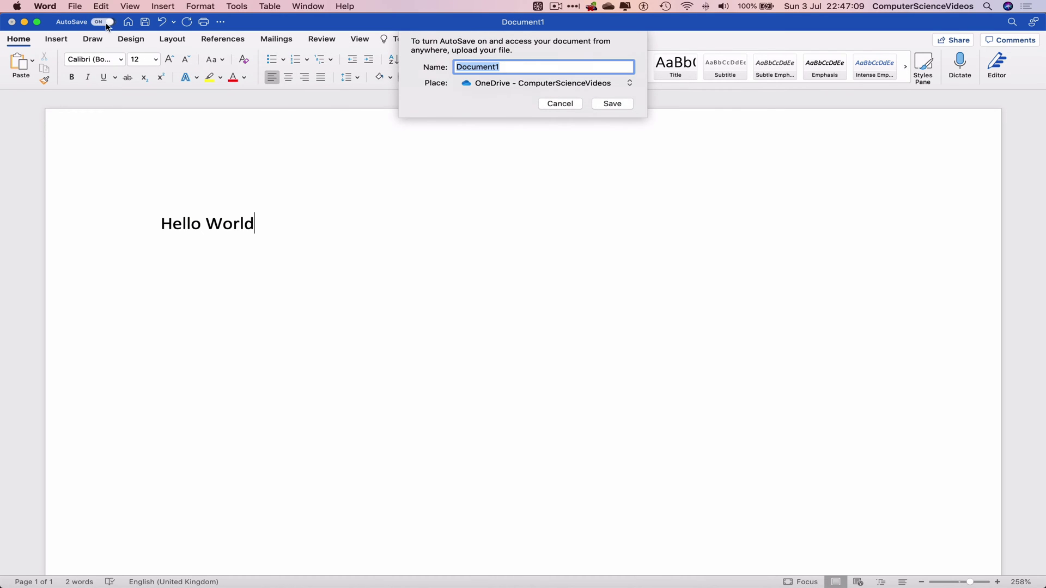
{"action": "type", "text": "Hello World"}
{"action": "left_click", "coordinate": [622, 105]}
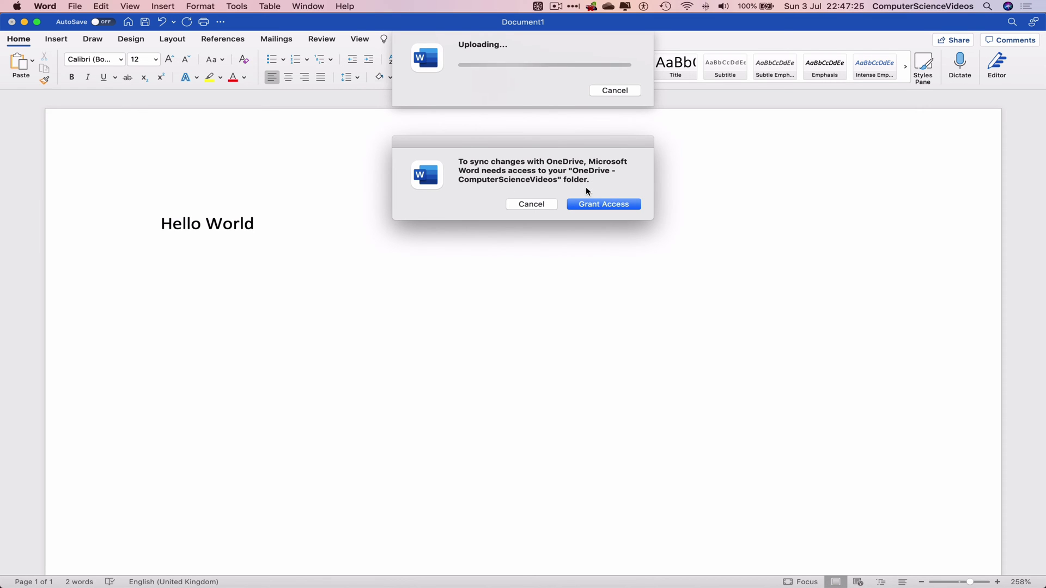
Grant Word access to the OneDrive folder and dismiss the AutoSave notice
{"action": "left_click", "coordinate": [633, 208]}
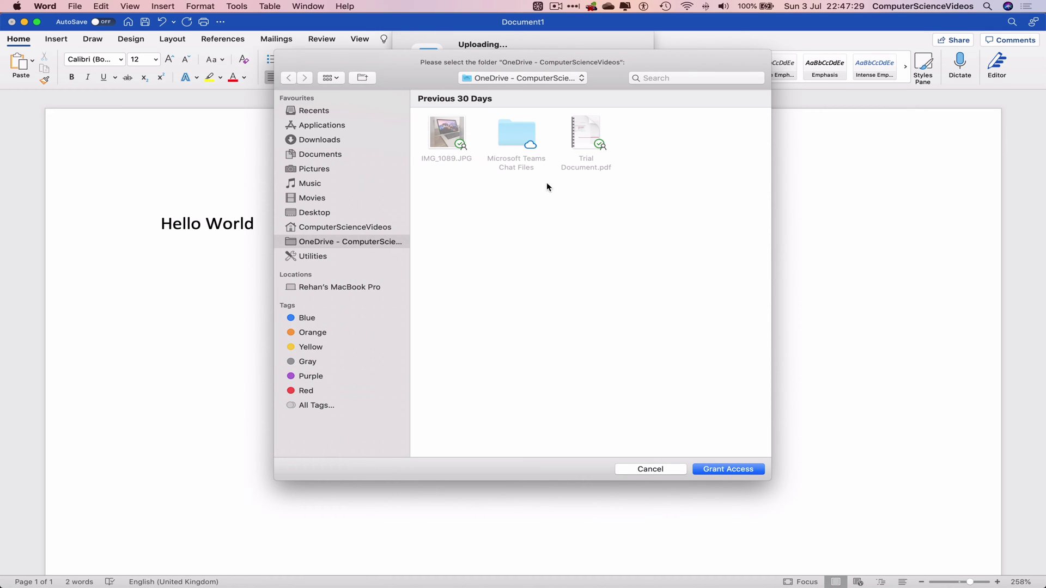
{"action": "left_click", "coordinate": [721, 469]}
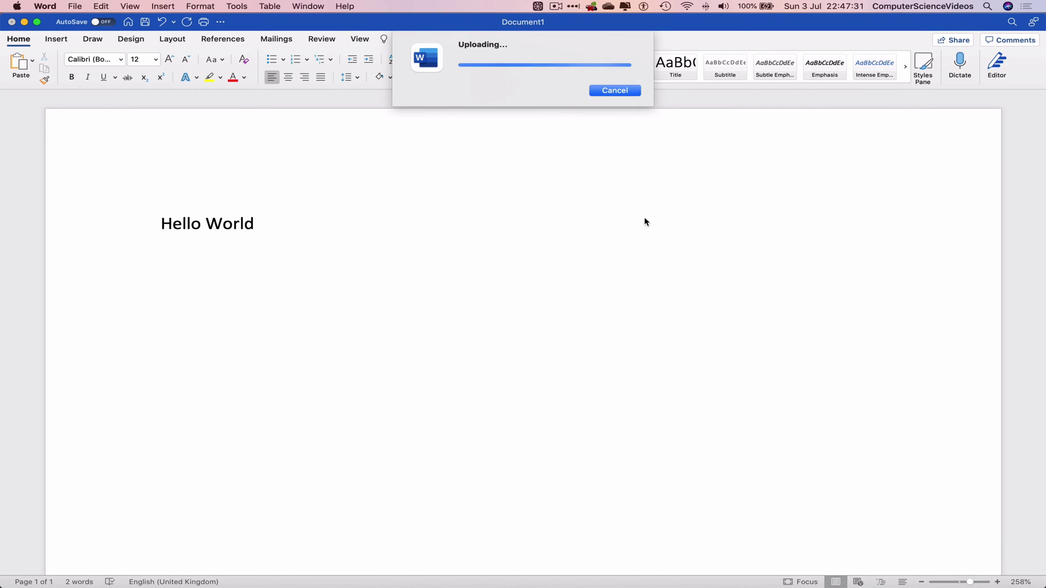
{"action": "left_click", "coordinate": [122, 88]}
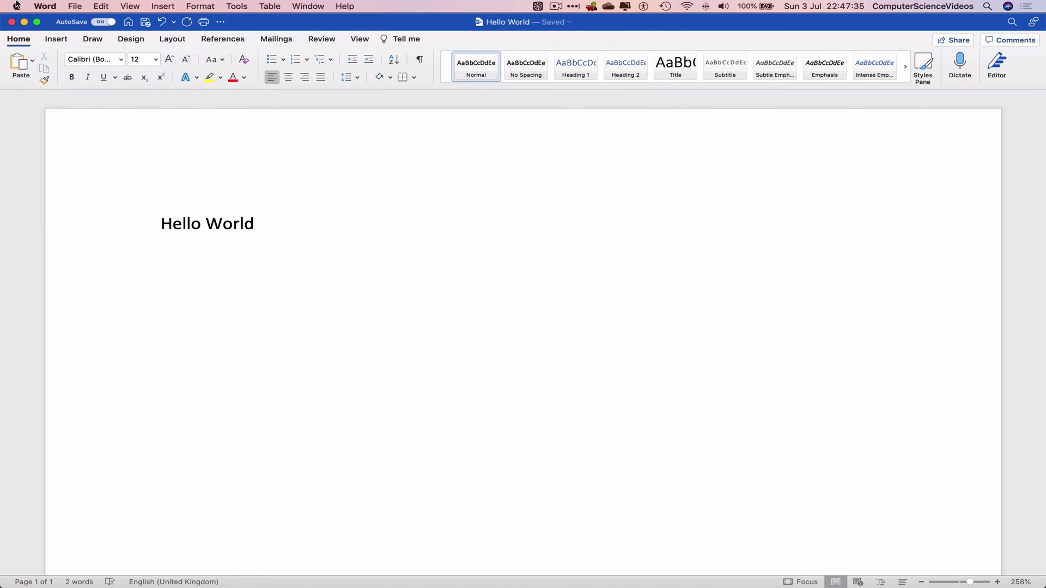
Quit Word and reopen Hello World.docx from the OneDrive folder in Finder
{"action": "left_click", "coordinate": [54, 5]}
{"action": "left_click", "coordinate": [119, 130]}
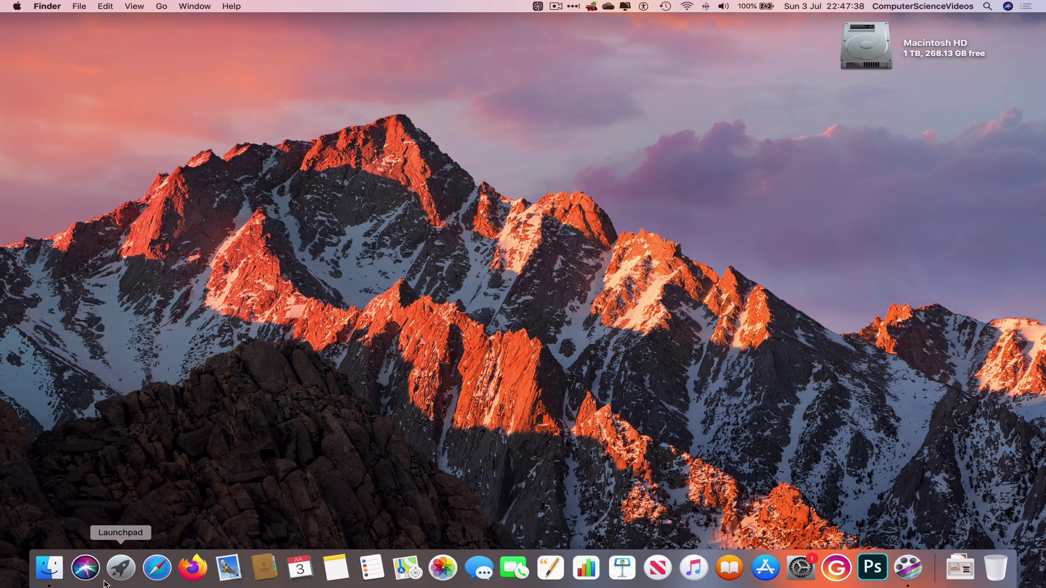
{"action": "left_click", "coordinate": [49, 571]}
{"action": "left_click", "coordinate": [76, 235]}
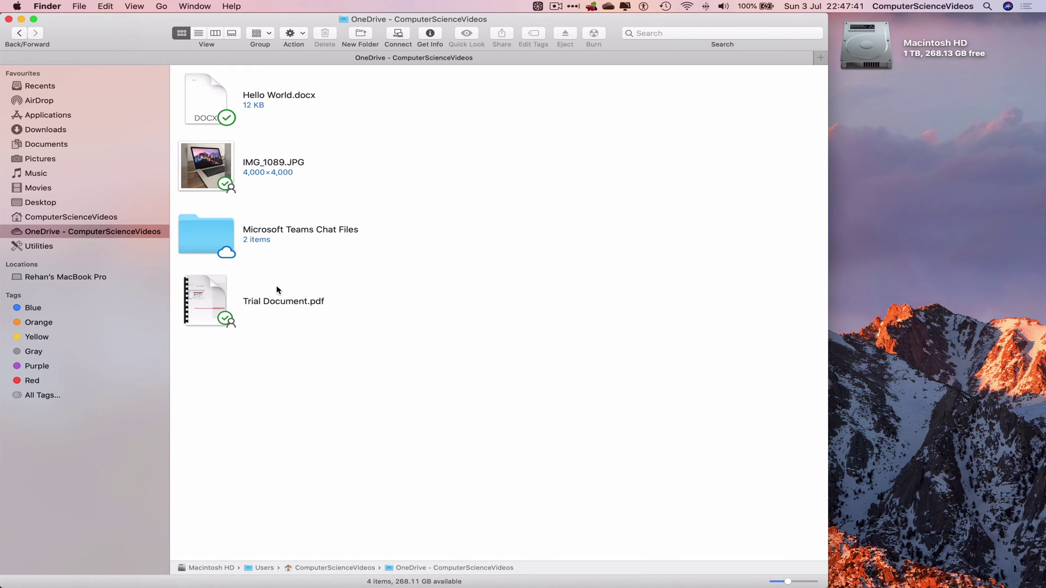
{"action": "double_click", "coordinate": [202, 88]}
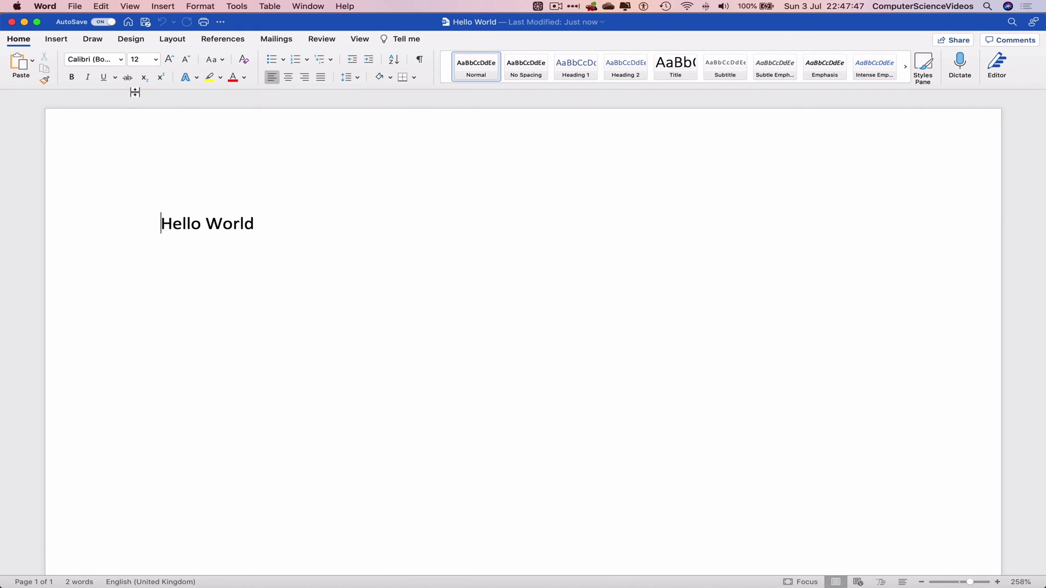
With AutoSave off, add a 'Hello' line below Hello World and save manually
{"action": "left_click", "coordinate": [104, 22]}
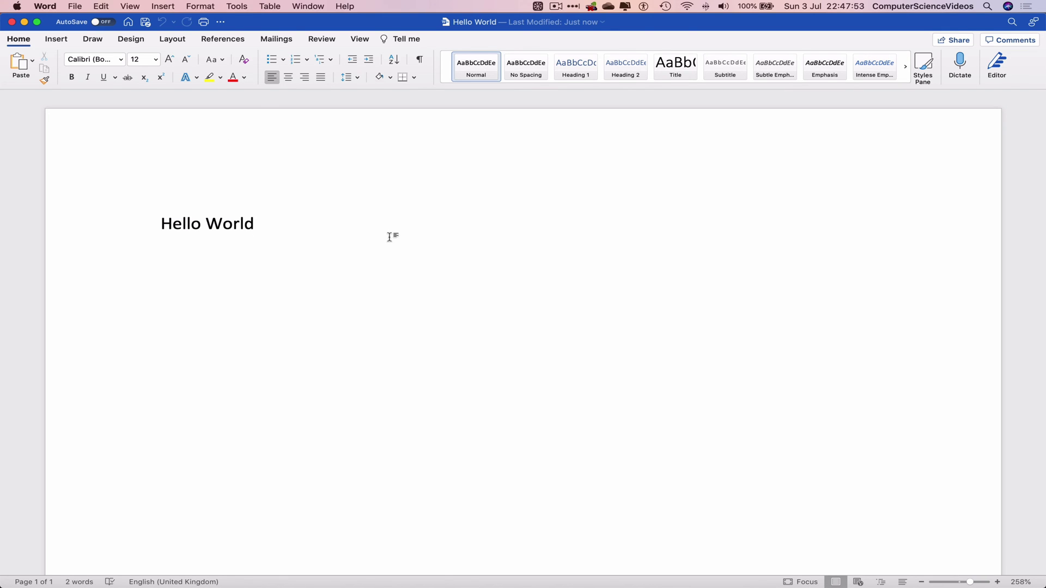
{"action": "key", "text": "Return"}
{"action": "type", "text": "Hello"}
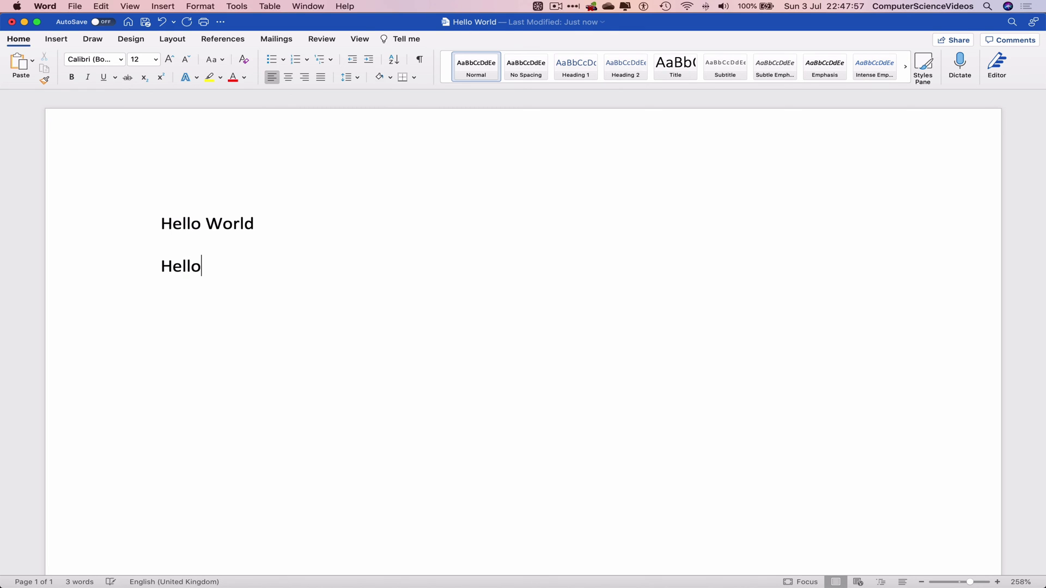
{"action": "key", "text": "super+s"}
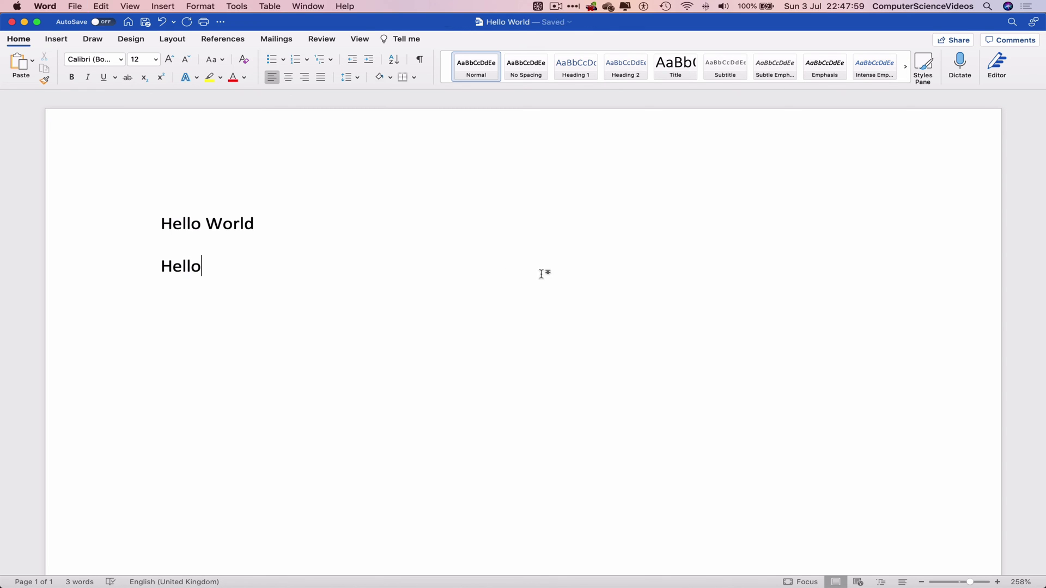
Turn AutoSave back on and add a second 'Hello' line
{"action": "left_click", "coordinate": [102, 22]}
{"action": "key", "text": "Return"}
{"action": "type", "text": "Hello"}
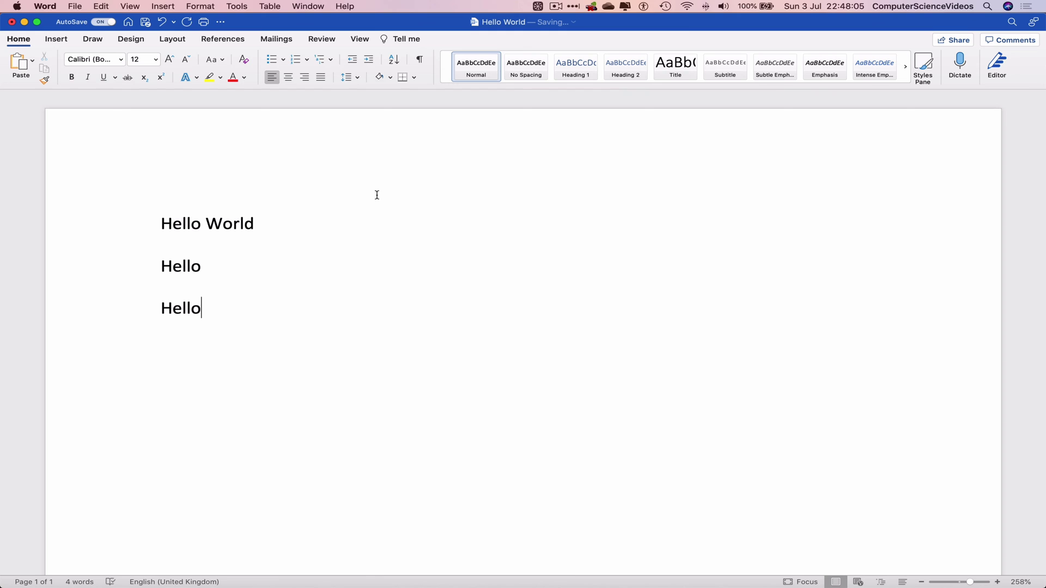
Dismiss the AutoSave notice and check the document's name and save location
{"action": "scroll", "coordinate": [473, 269], "scroll_direction": "down", "scroll_amount": 5}
{"action": "scroll", "coordinate": [472, 269], "scroll_direction": "up", "scroll_amount": 5}
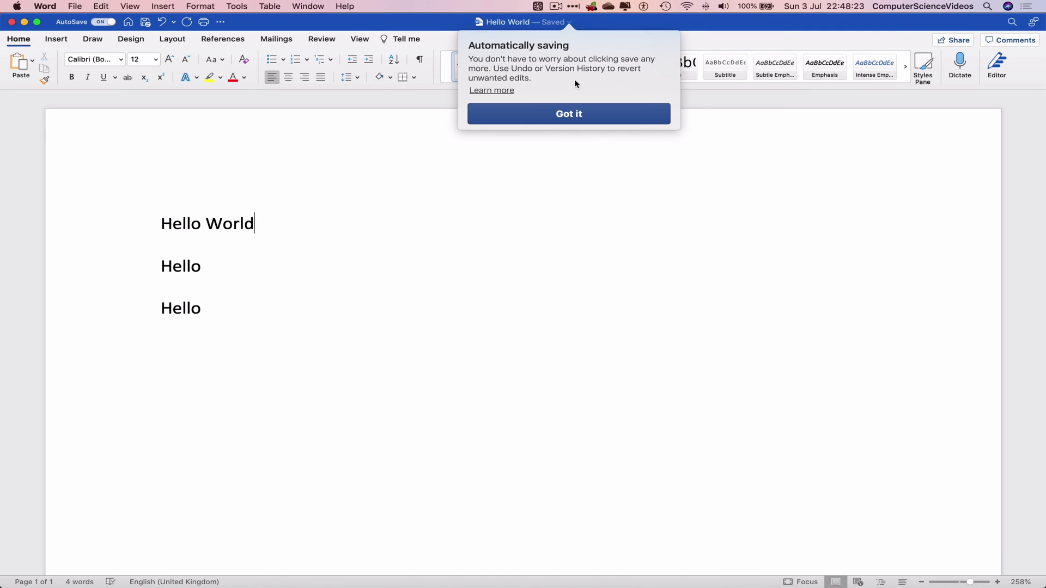
{"action": "left_click", "coordinate": [600, 112]}
{"action": "left_click", "coordinate": [572, 27]}
{"action": "left_click", "coordinate": [696, 196]}
Quit Word and close the Finder window
{"action": "left_click", "coordinate": [44, 6]}
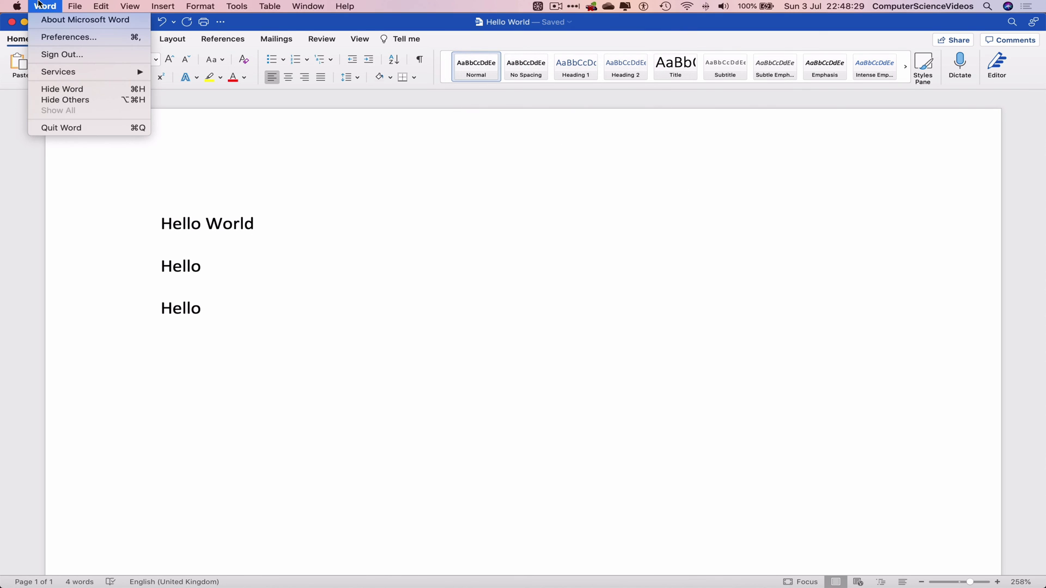
{"action": "left_click", "coordinate": [97, 131]}
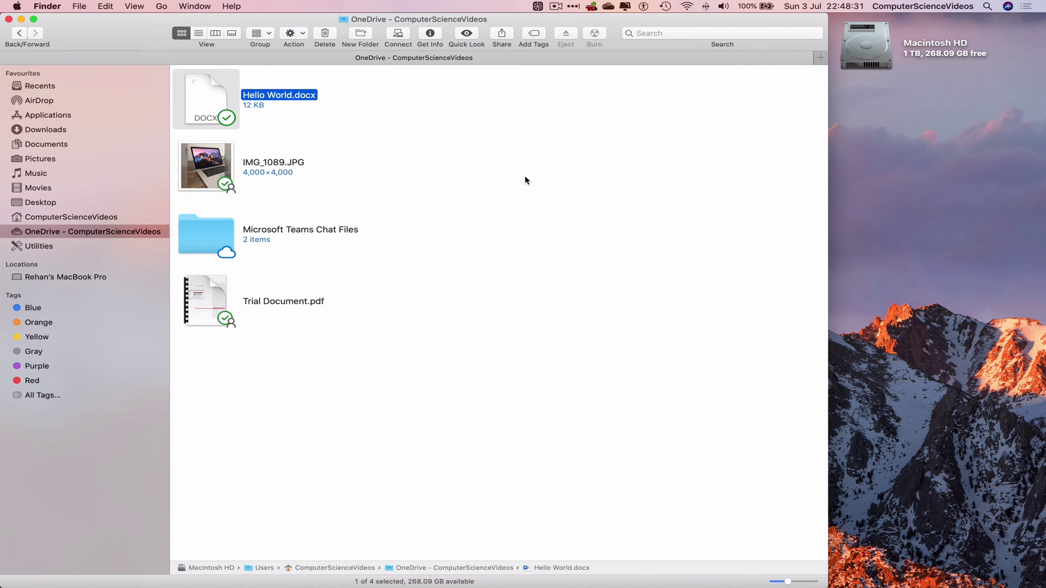
{"action": "key", "text": "super+w"}
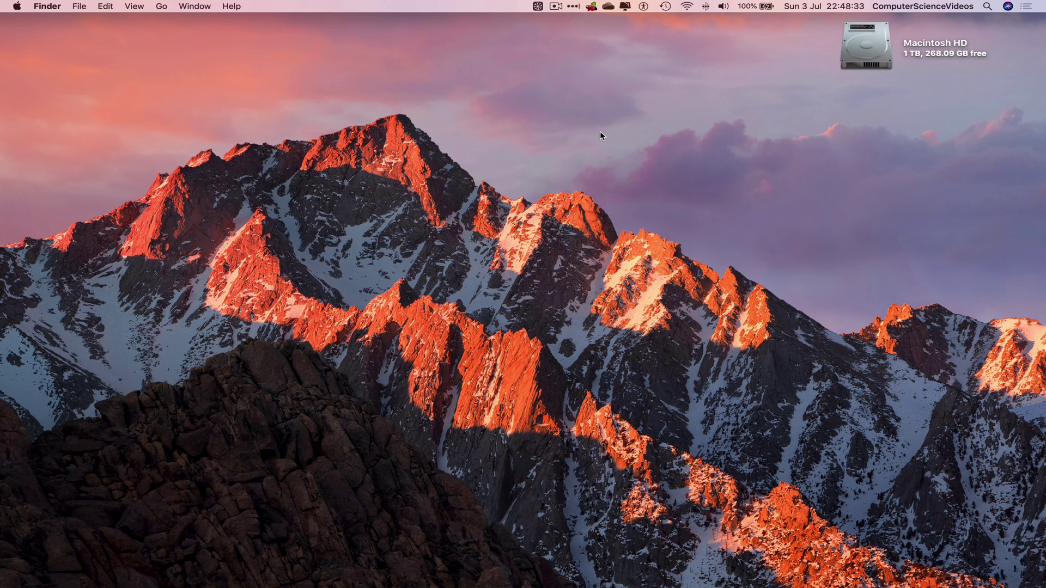